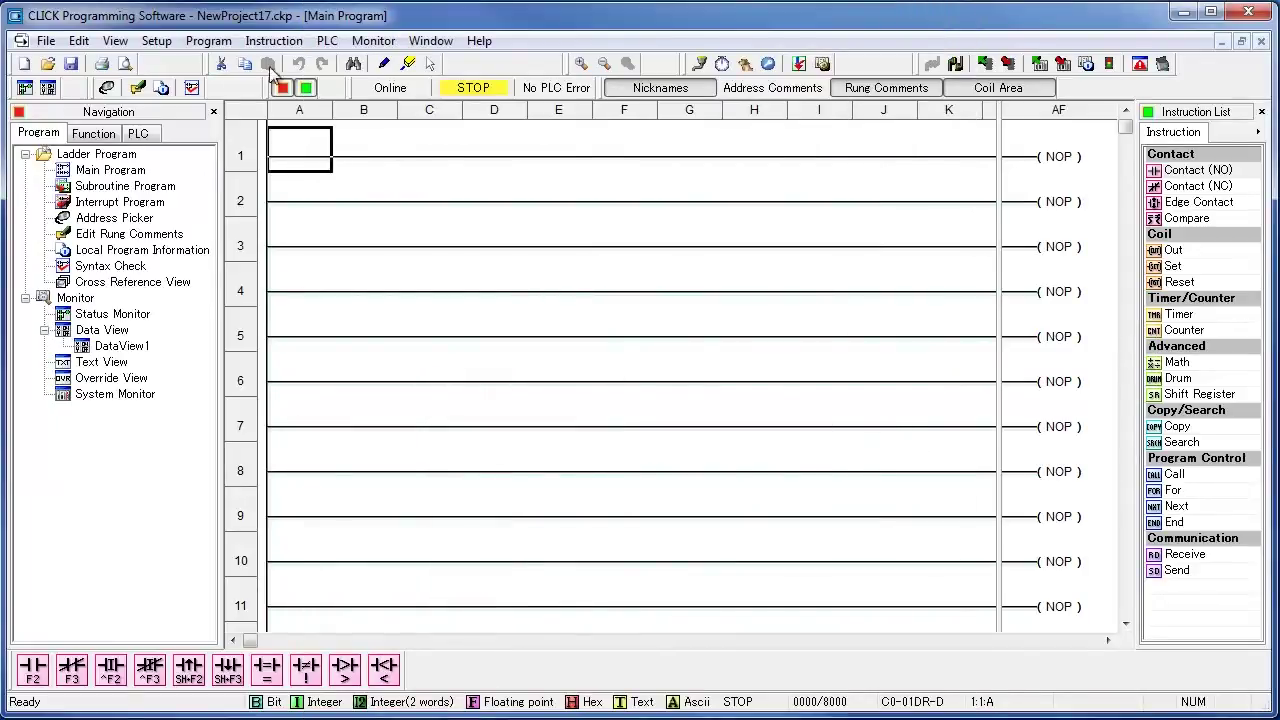
Step: Review Port 3's Modbus settings (node 1, 9600 baud, even parity, 1 stop bit) and keep them
{"action": "left_click", "coordinate": [156, 41]}
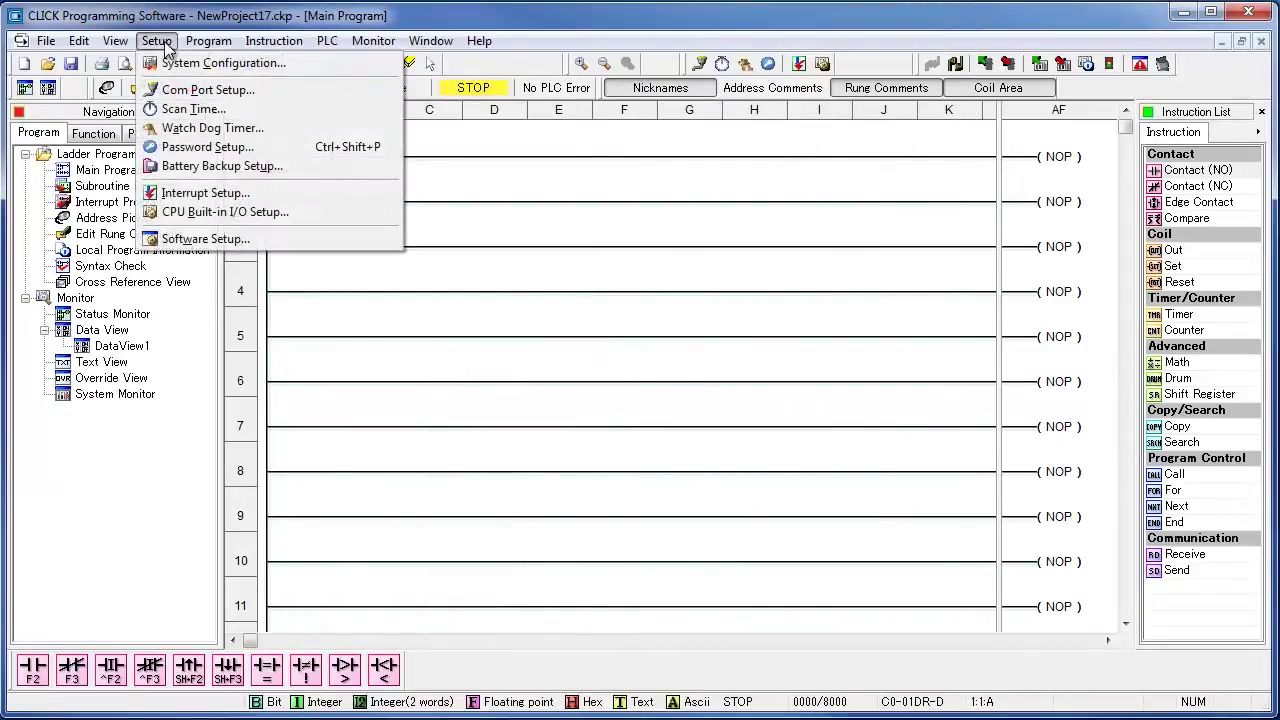
{"action": "left_click", "coordinate": [212, 90]}
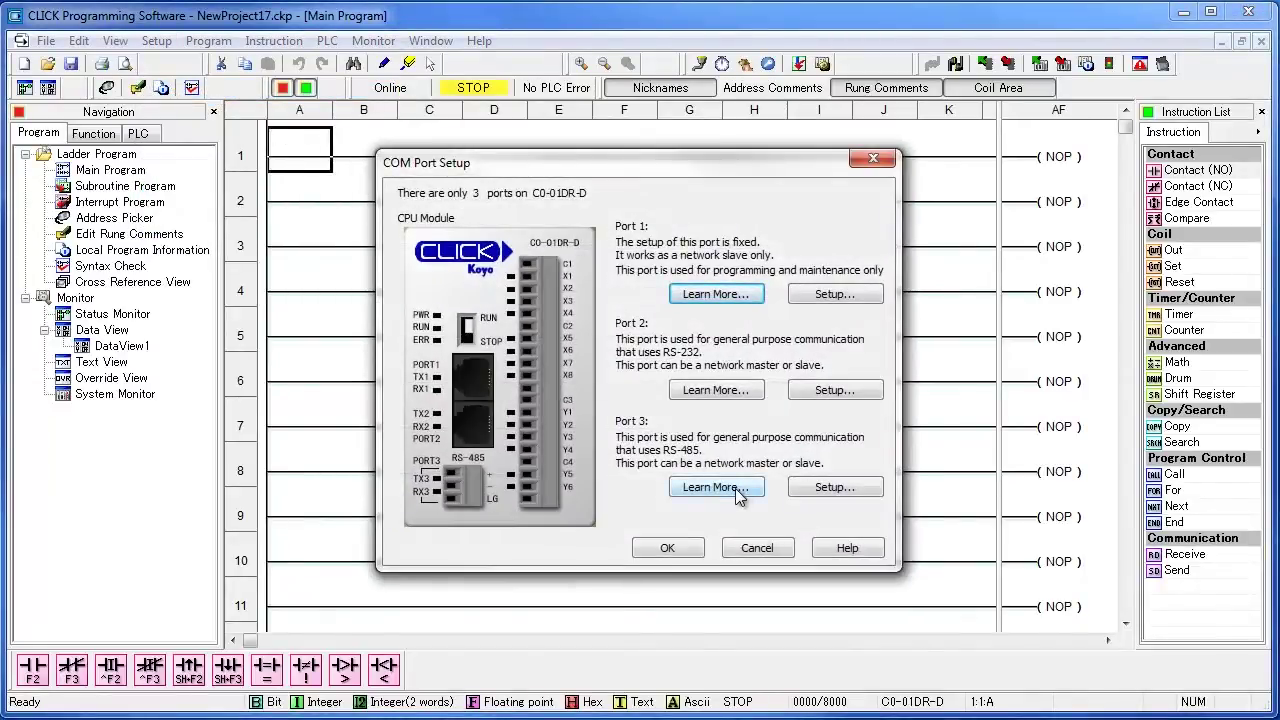
{"action": "left_click", "coordinate": [834, 487]}
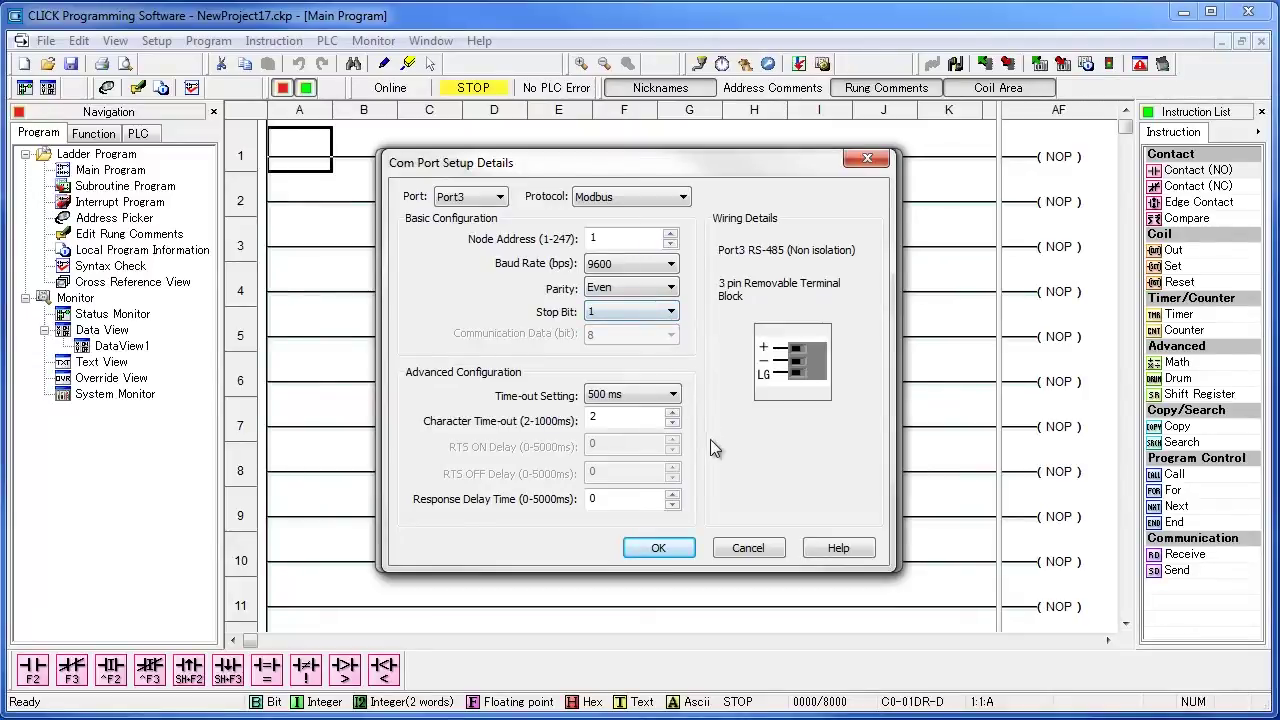
{"action": "left_click", "coordinate": [667, 556]}
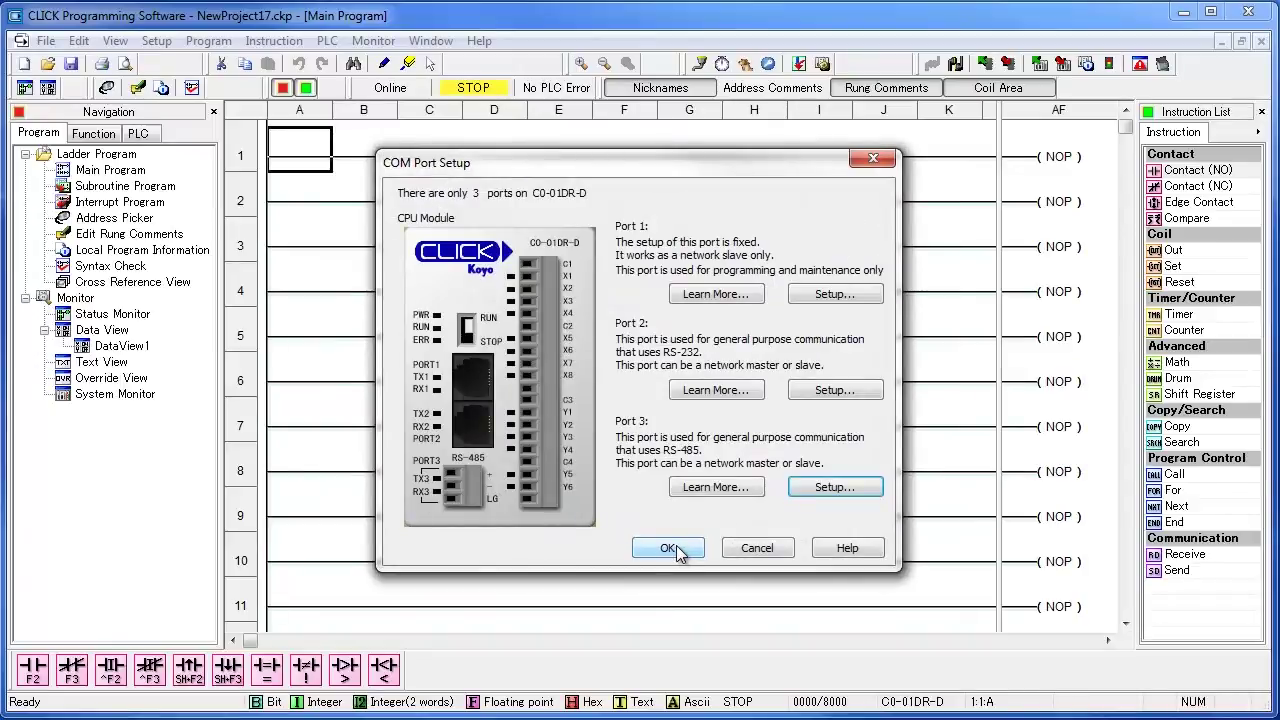
Step: Close COM Port Setup to return to the empty Main Program ladder
{"action": "left_click", "coordinate": [668, 549]}
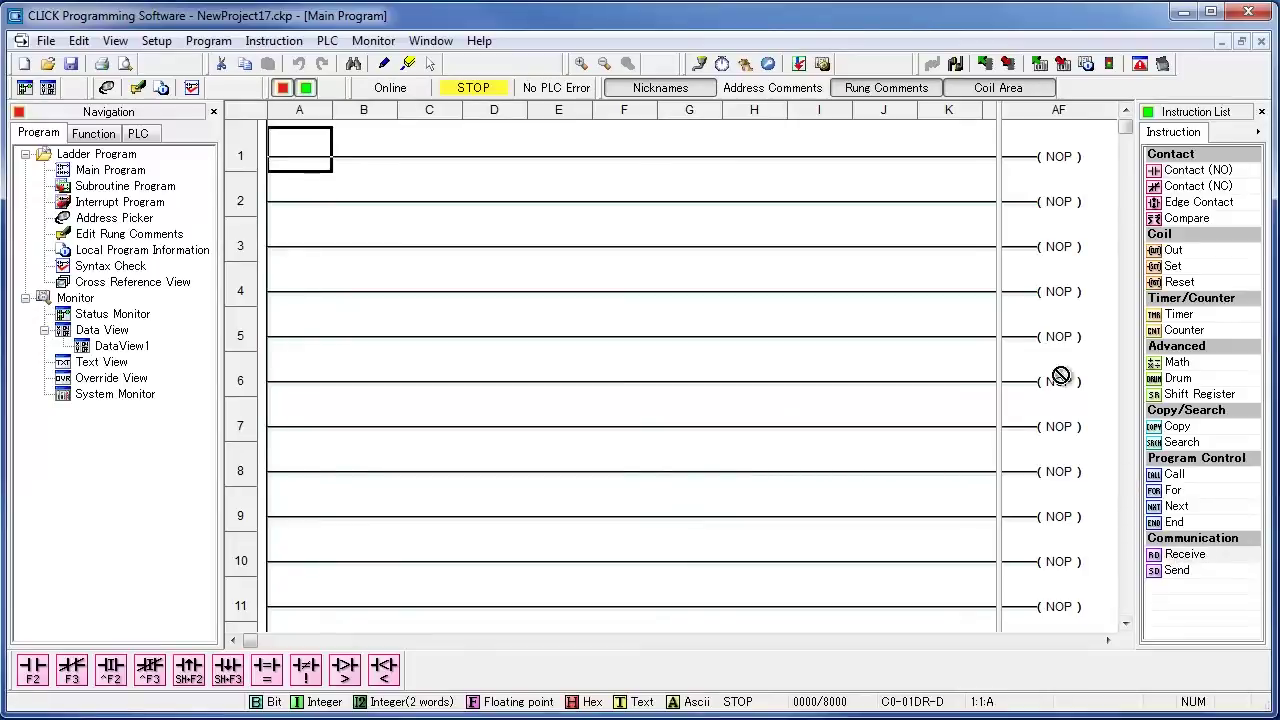
Step: Put a Receive at rung 1's end using Port 3, slave ID 2, function 03 Read Holding Registers
{"action": "left_click_drag", "start_coordinate": [1047, 165], "coordinate": [1048, 163]}
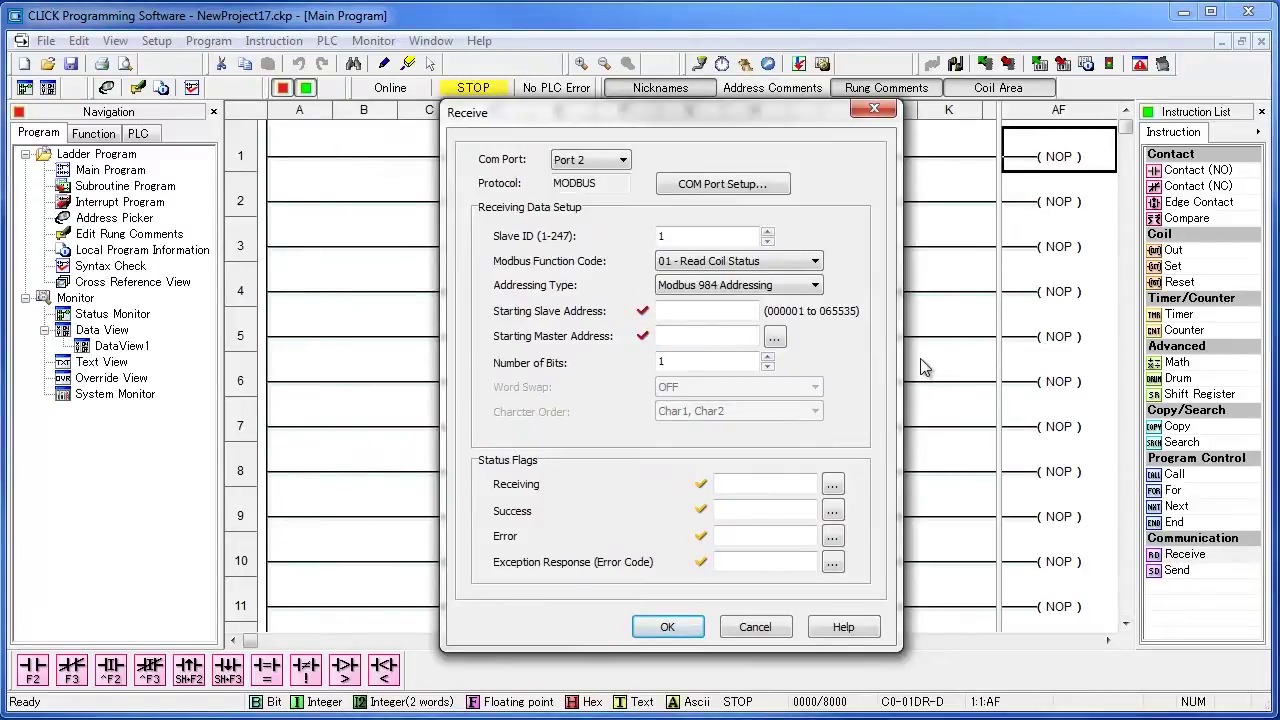
{"action": "left_click", "coordinate": [618, 160]}
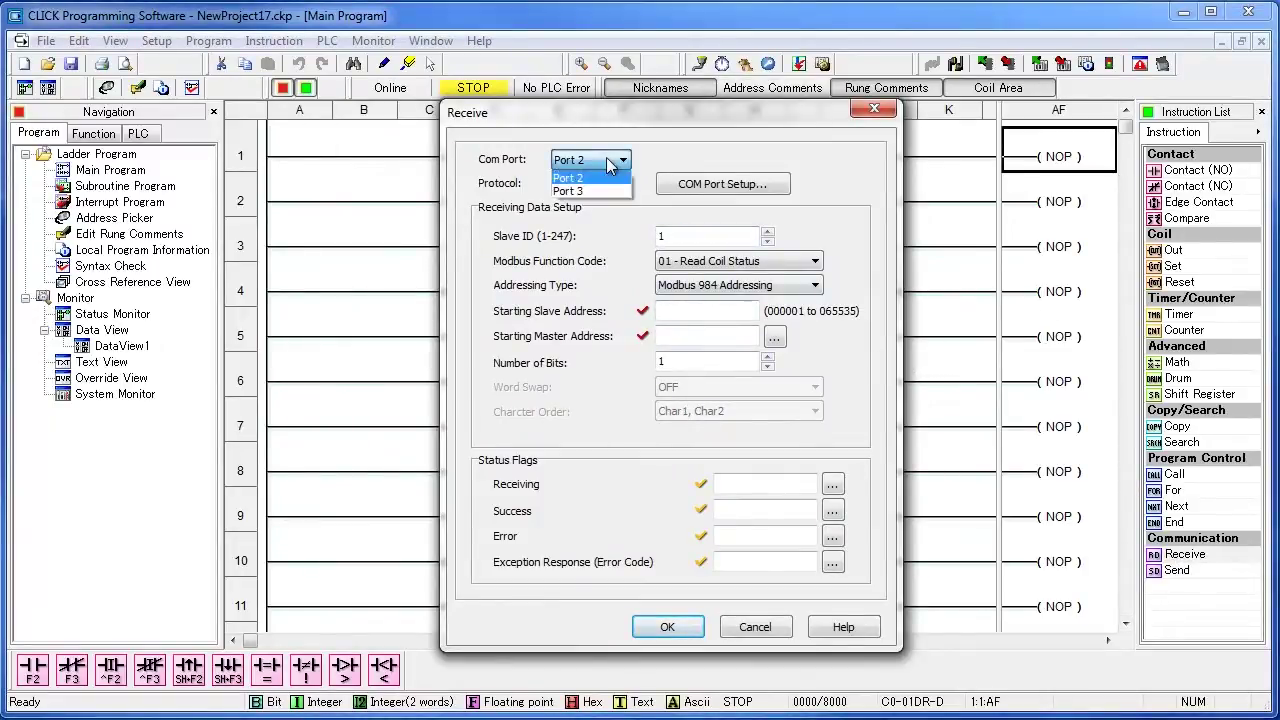
{"action": "left_click", "coordinate": [604, 191]}
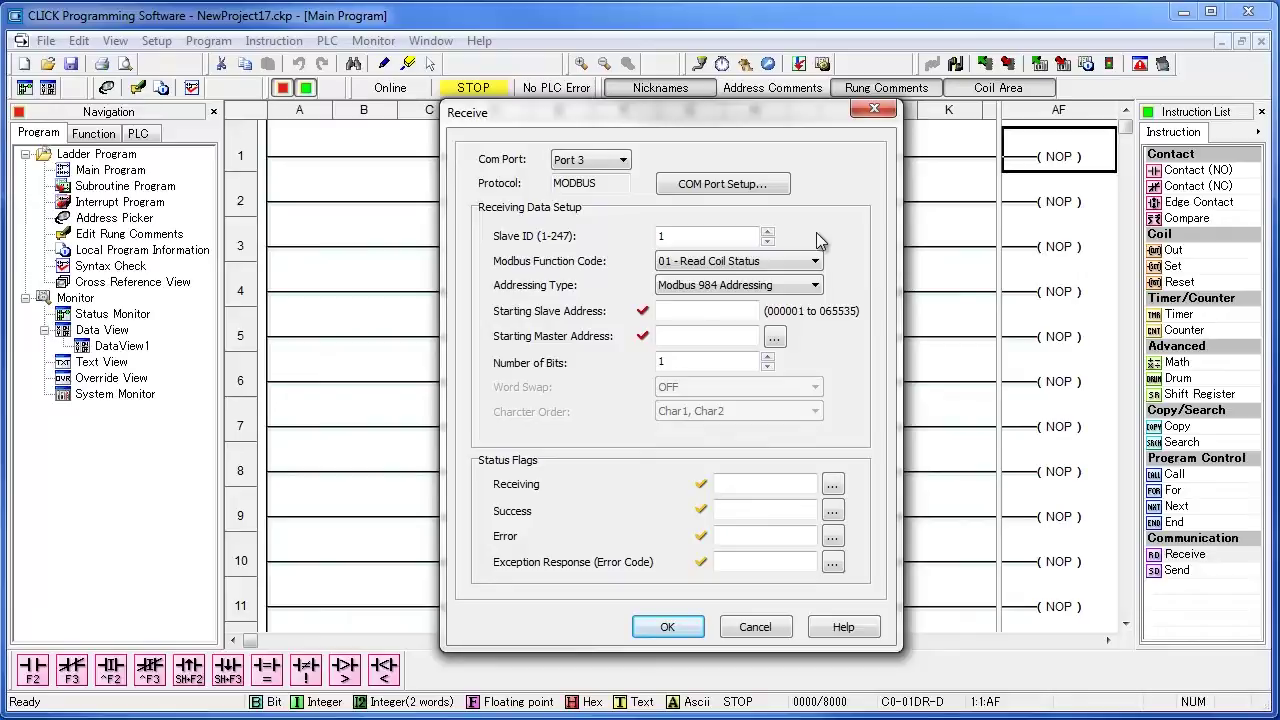
{"action": "left_click_drag", "start_coordinate": [707, 236], "coordinate": [652, 240]}
{"action": "type", "text": "2"}
{"action": "left_click", "coordinate": [813, 262]}
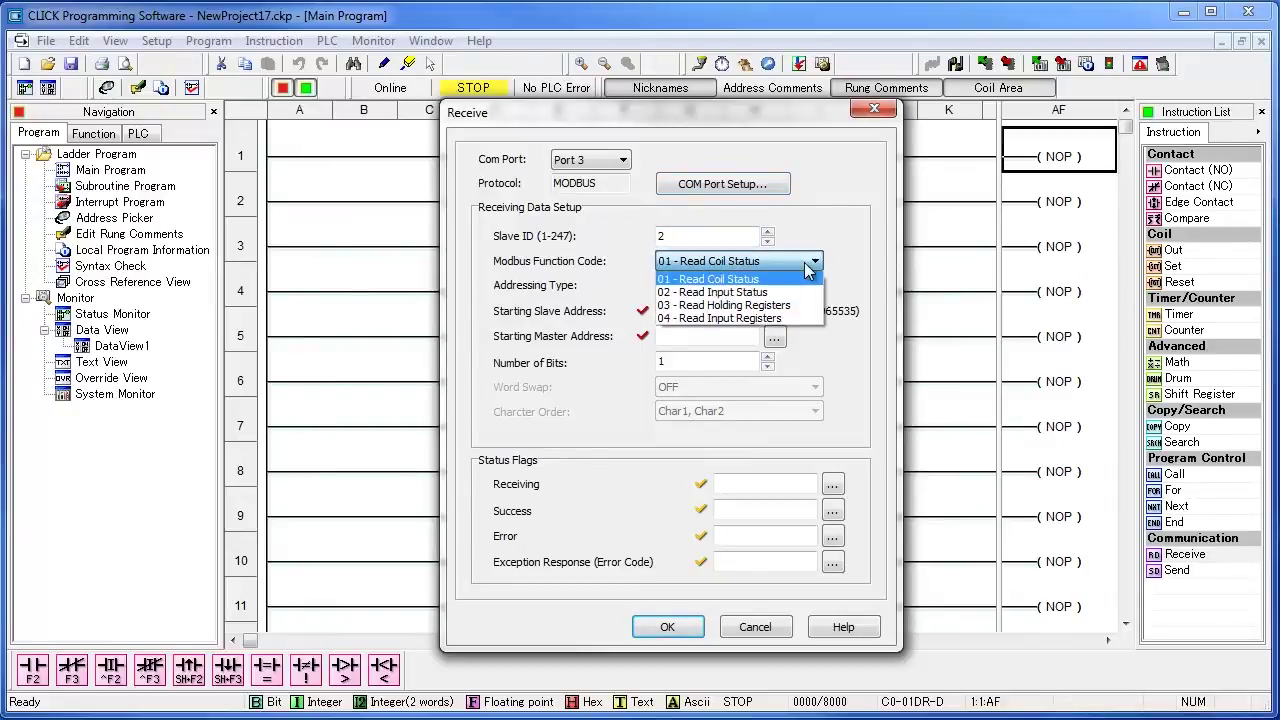
{"action": "left_click", "coordinate": [785, 305]}
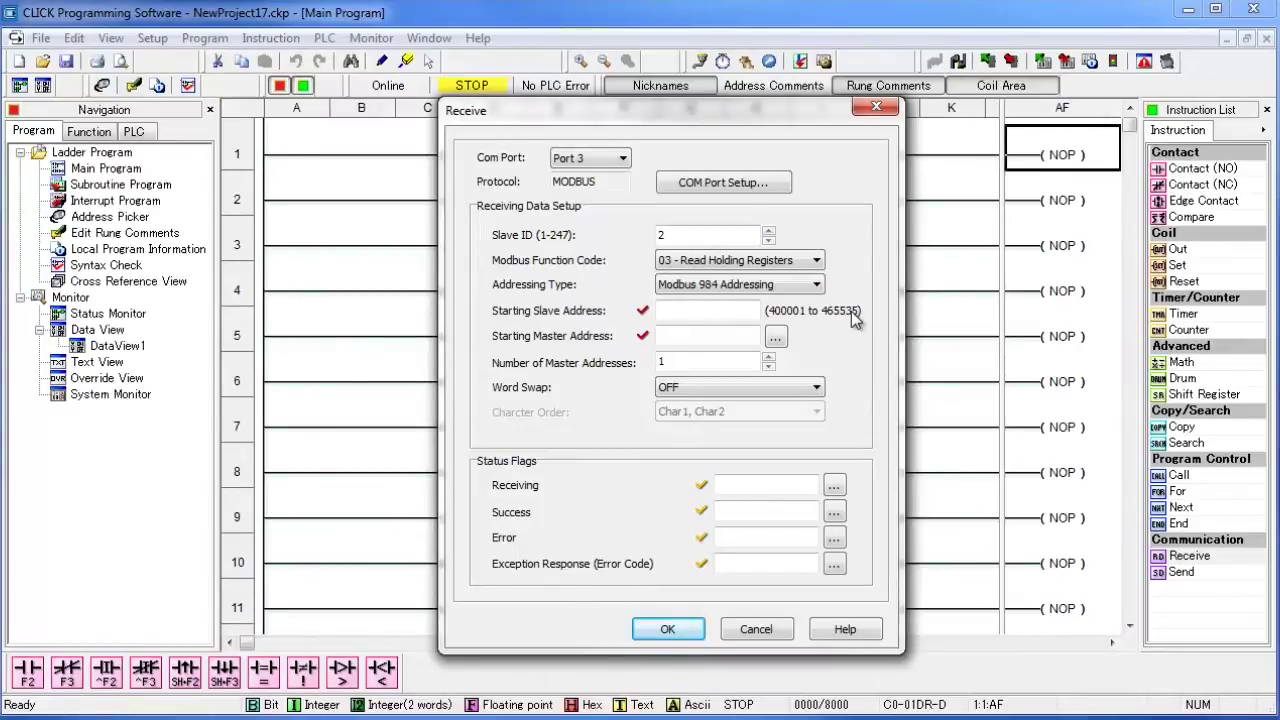
Step: Set the Receive's starting slave address to 404097 and starting master address to DS1
{"action": "left_click", "coordinate": [719, 316]}
{"action": "type", "text": "4097"}
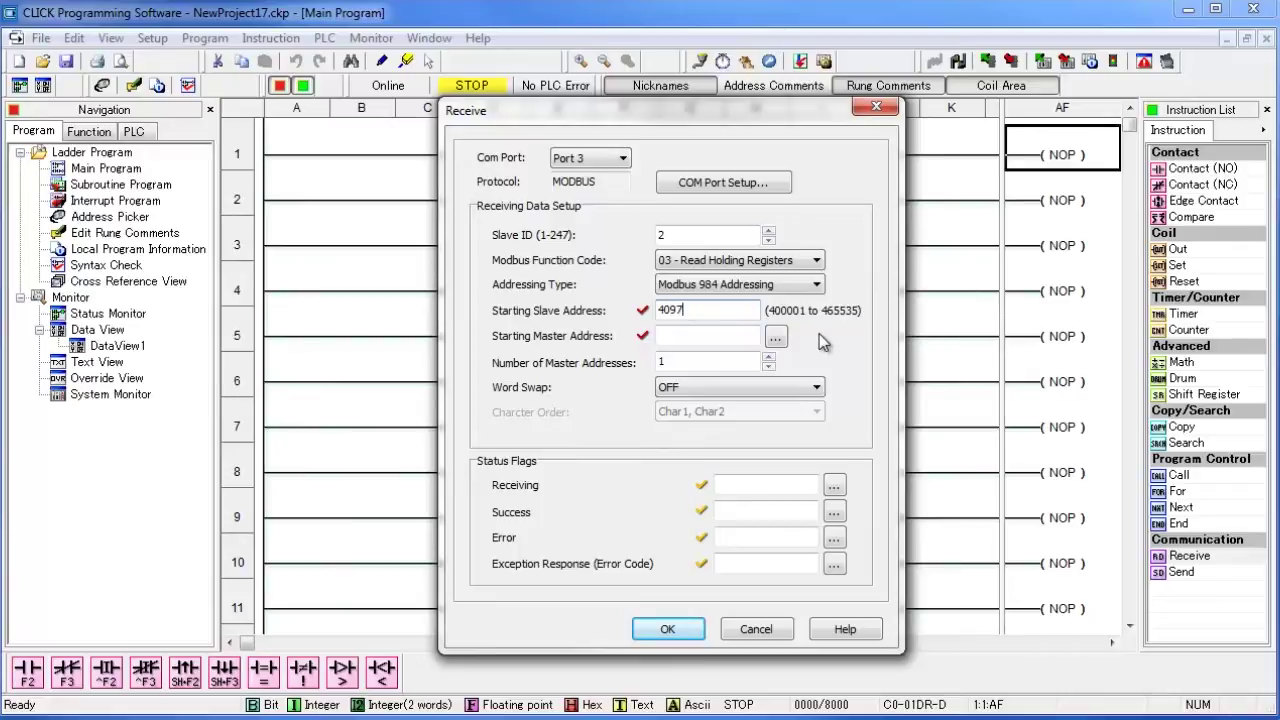
{"action": "left_click", "coordinate": [666, 309]}
{"action": "type", "text": "0"}
{"action": "type", "text": "0"}
{"action": "left_click", "coordinate": [733, 333]}
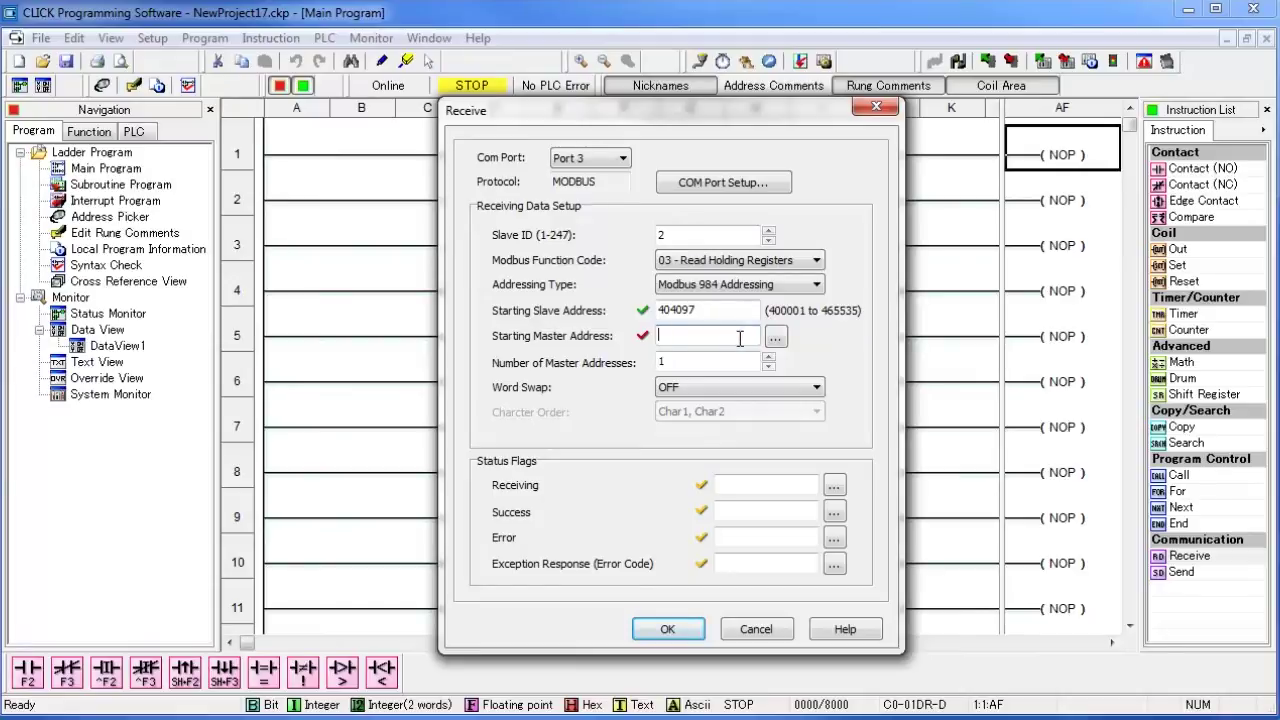
{"action": "type", "text": "ds1"}
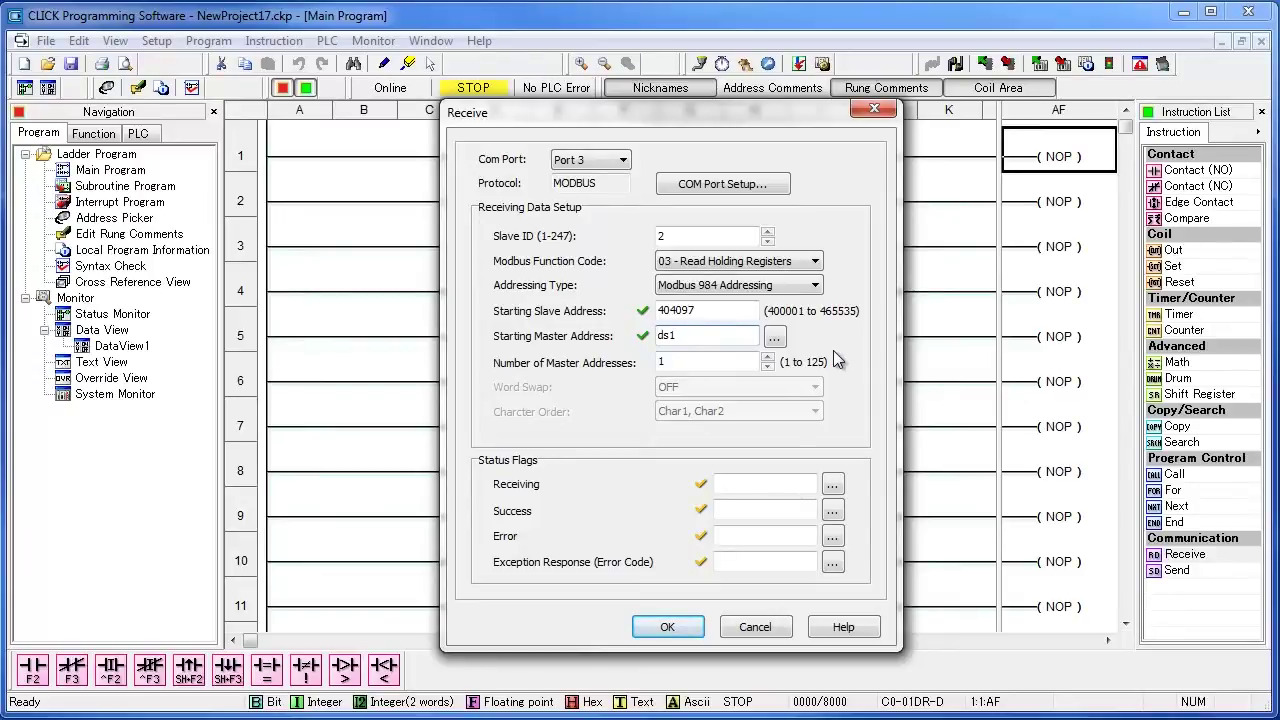
Step: Assign C1, C2 and C3 as the Receiving, Success and Error status flags
{"action": "left_click", "coordinate": [766, 488]}
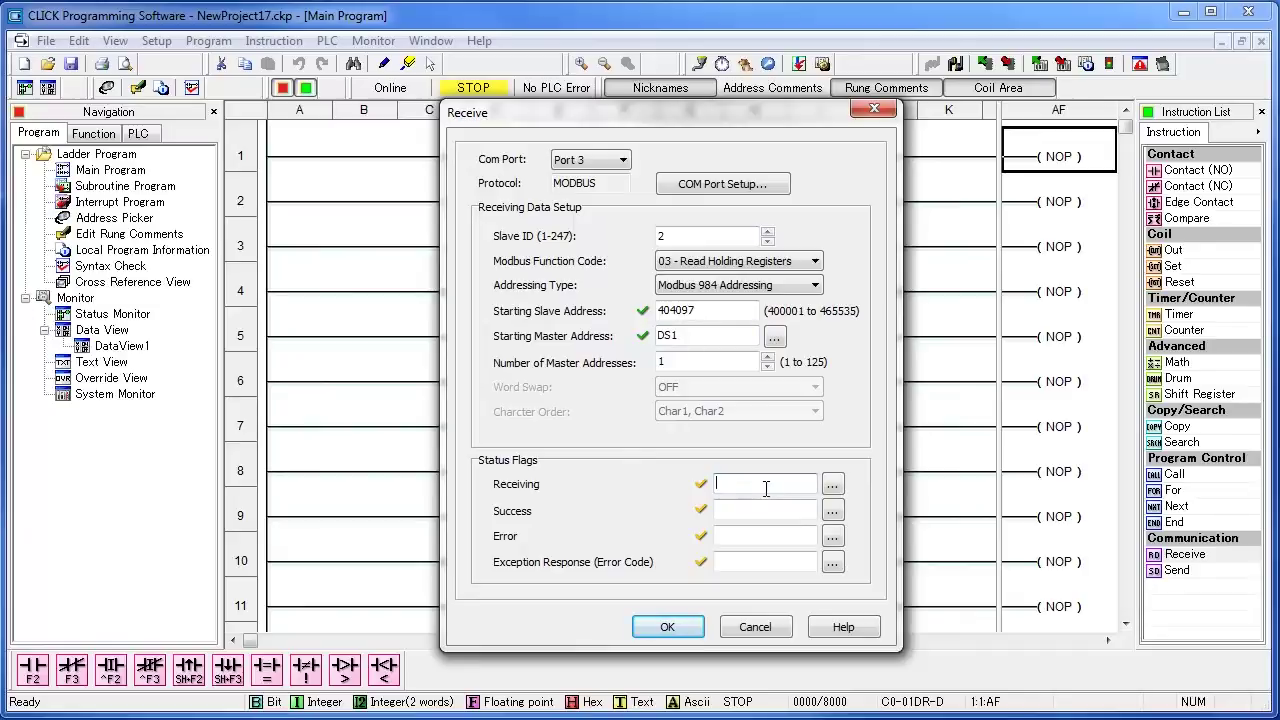
{"action": "type", "text": "c1"}
{"action": "left_click", "coordinate": [770, 508]}
{"action": "type", "text": "c2"}
{"action": "left_click", "coordinate": [763, 535]}
{"action": "type", "text": "c3"}
Step: Store the exception response code in DS2 and confirm the Receive instruction
{"action": "left_click", "coordinate": [769, 563]}
{"action": "type", "text": "ds2"}
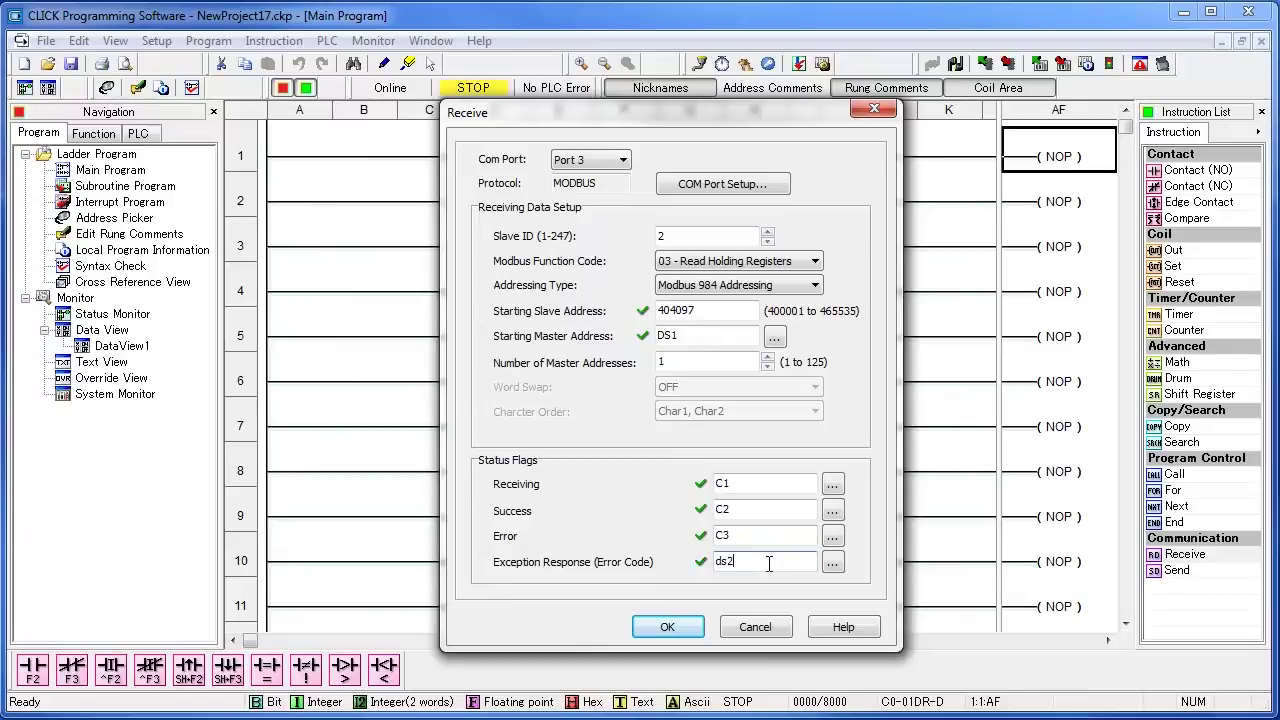
{"action": "left_click", "coordinate": [750, 510]}
{"action": "left_click", "coordinate": [733, 537]}
{"action": "left_click", "coordinate": [669, 627]}
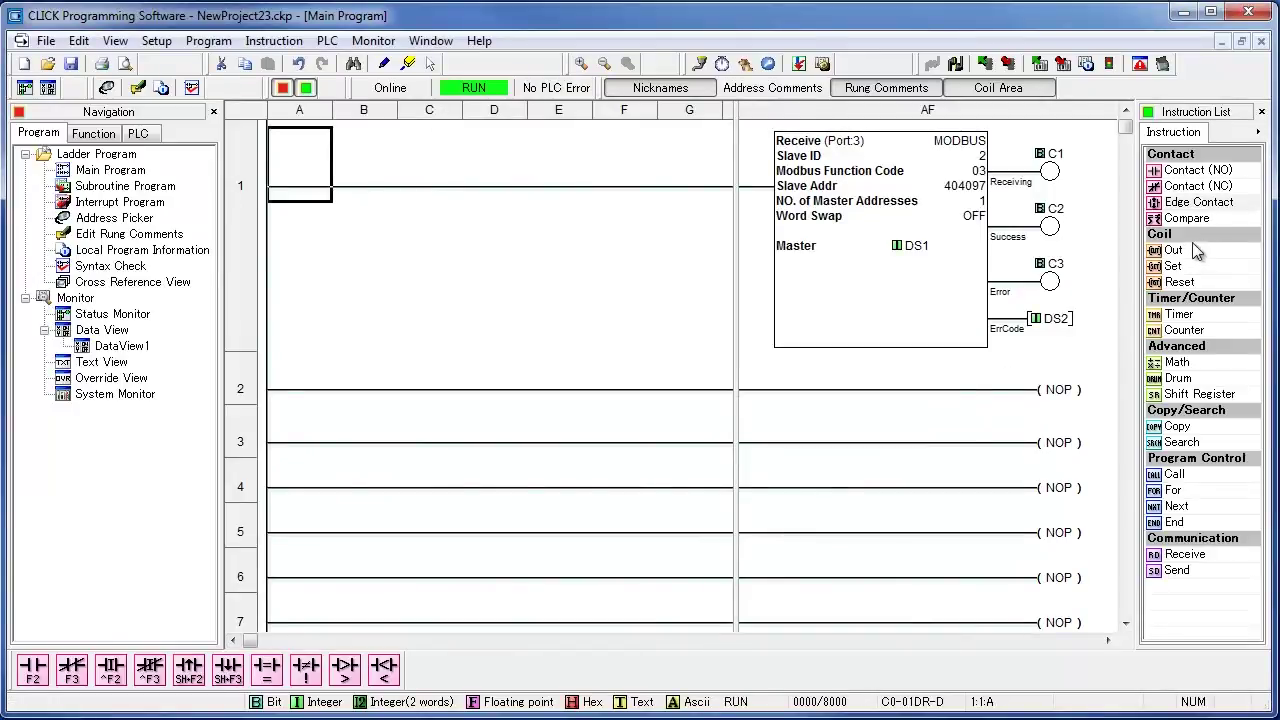
Step: Begin rung 1 with a rising-edge contact on SC7 (_1sec_Clock)
{"action": "left_click_drag", "start_coordinate": [1175, 212], "coordinate": [297, 159]}
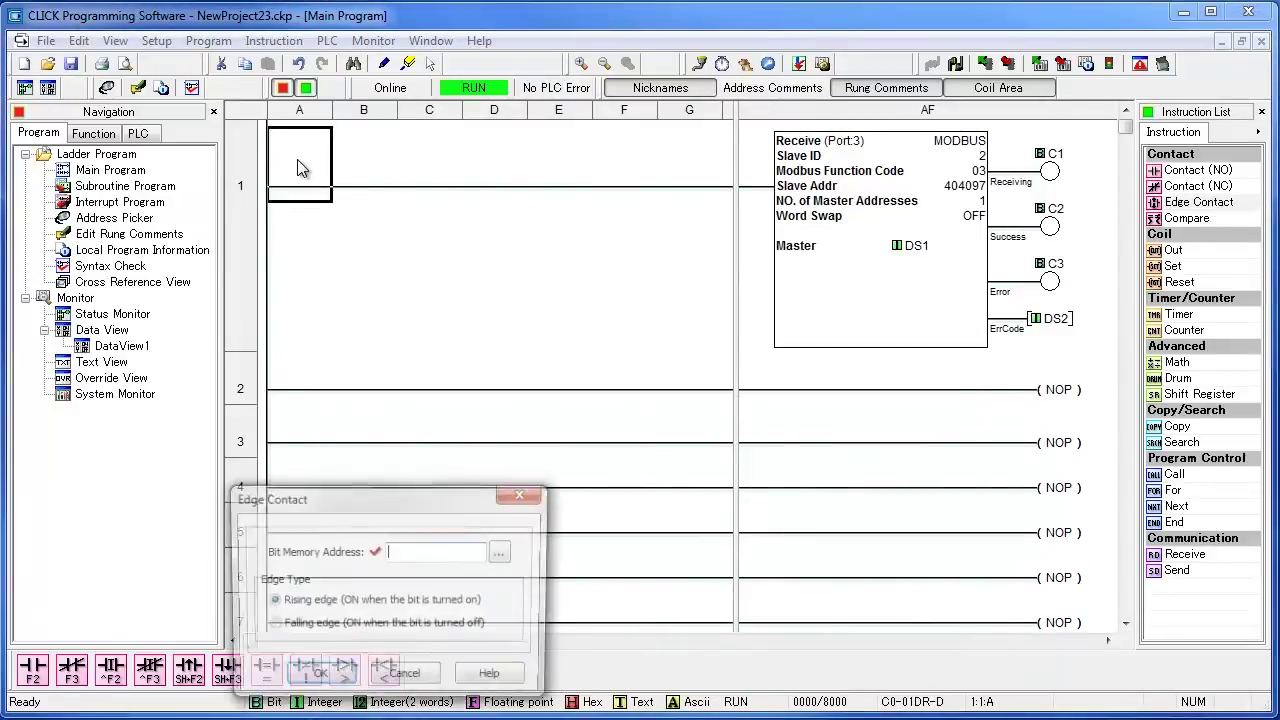
{"action": "type", "text": "sc7"}
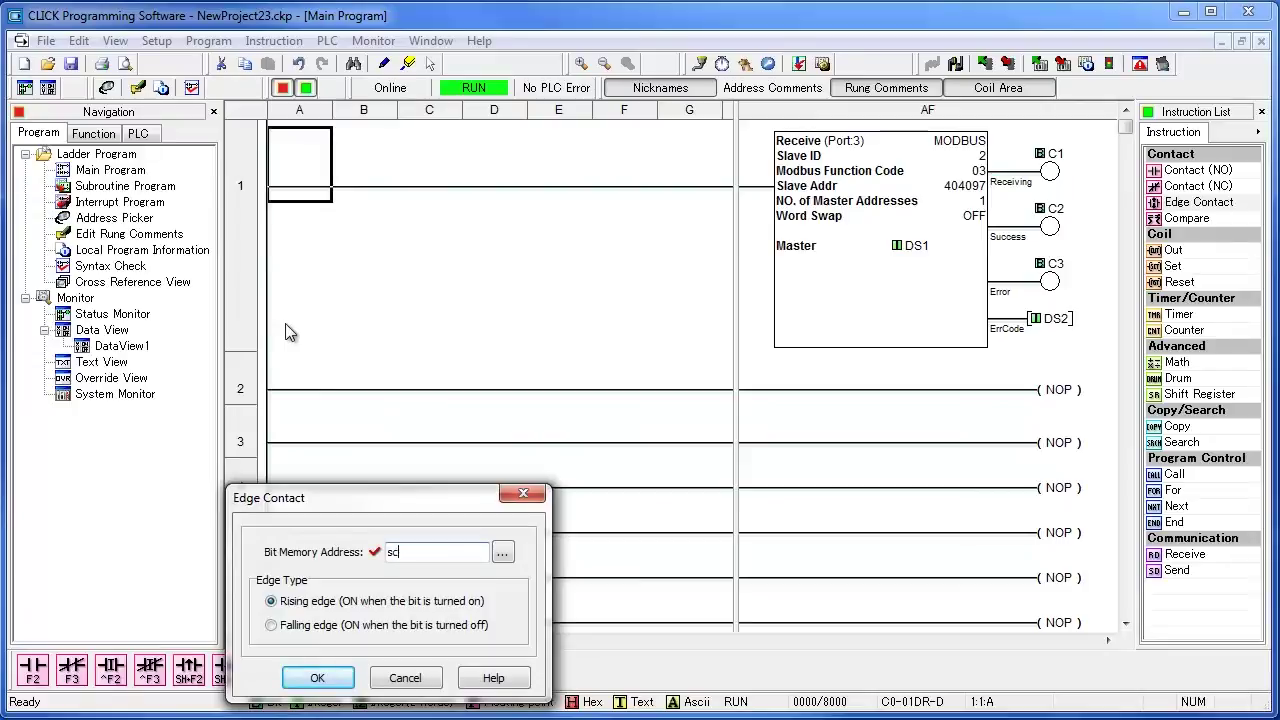
{"action": "left_click", "coordinate": [343, 679]}
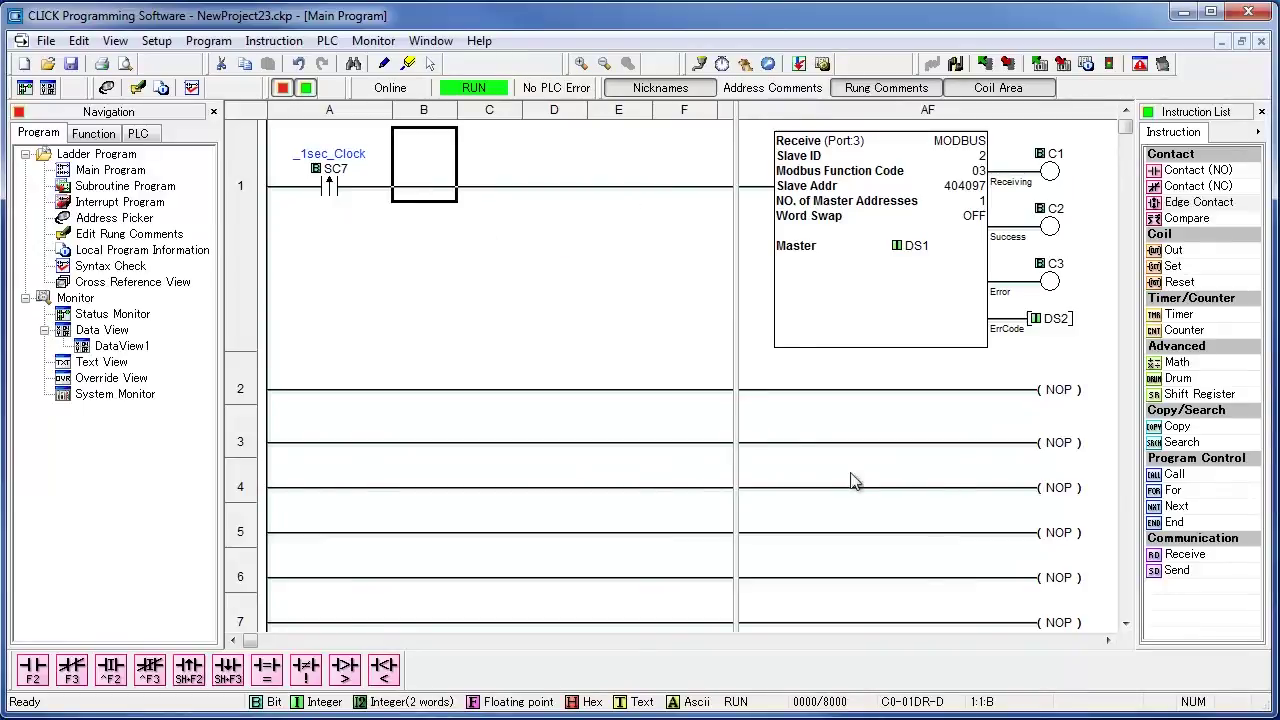
Step: Add an END coil on rung 2, write the project to the PLC, and monitor DS1 reading 720
{"action": "left_click_drag", "start_coordinate": [1175, 522], "coordinate": [1030, 390]}
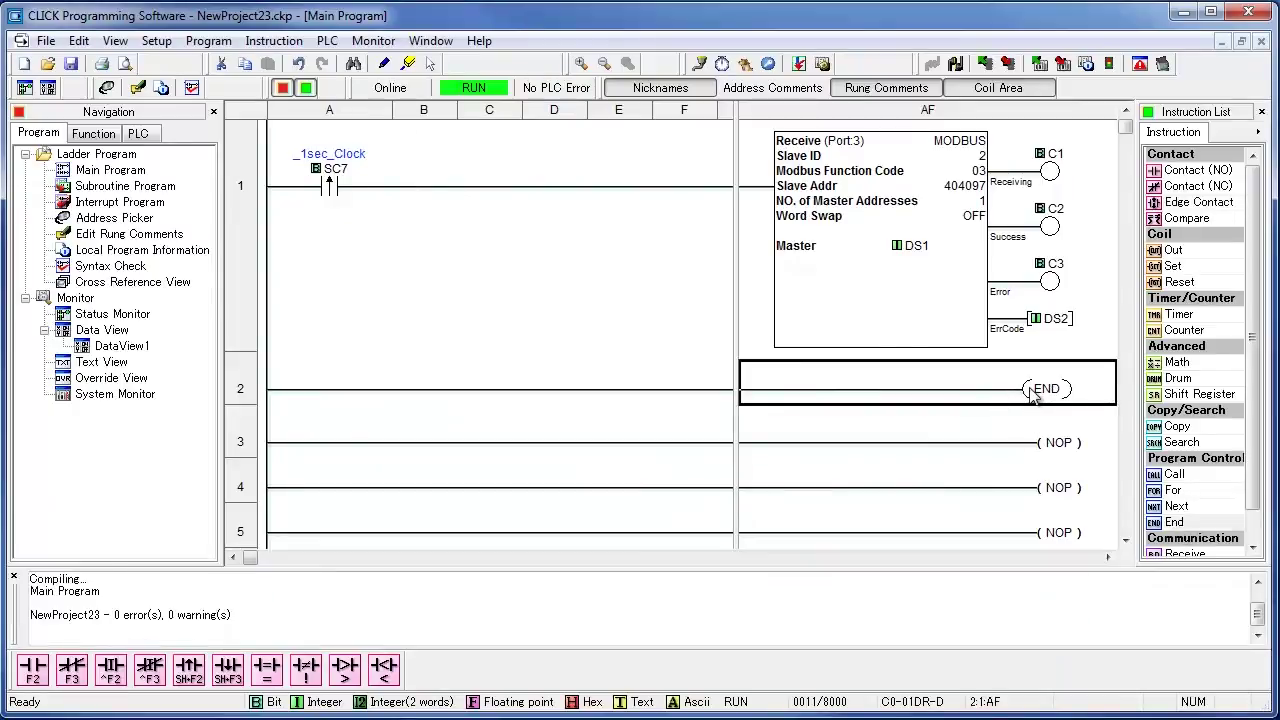
{"action": "left_click", "coordinate": [1068, 66]}
{"action": "left_click", "coordinate": [768, 694]}
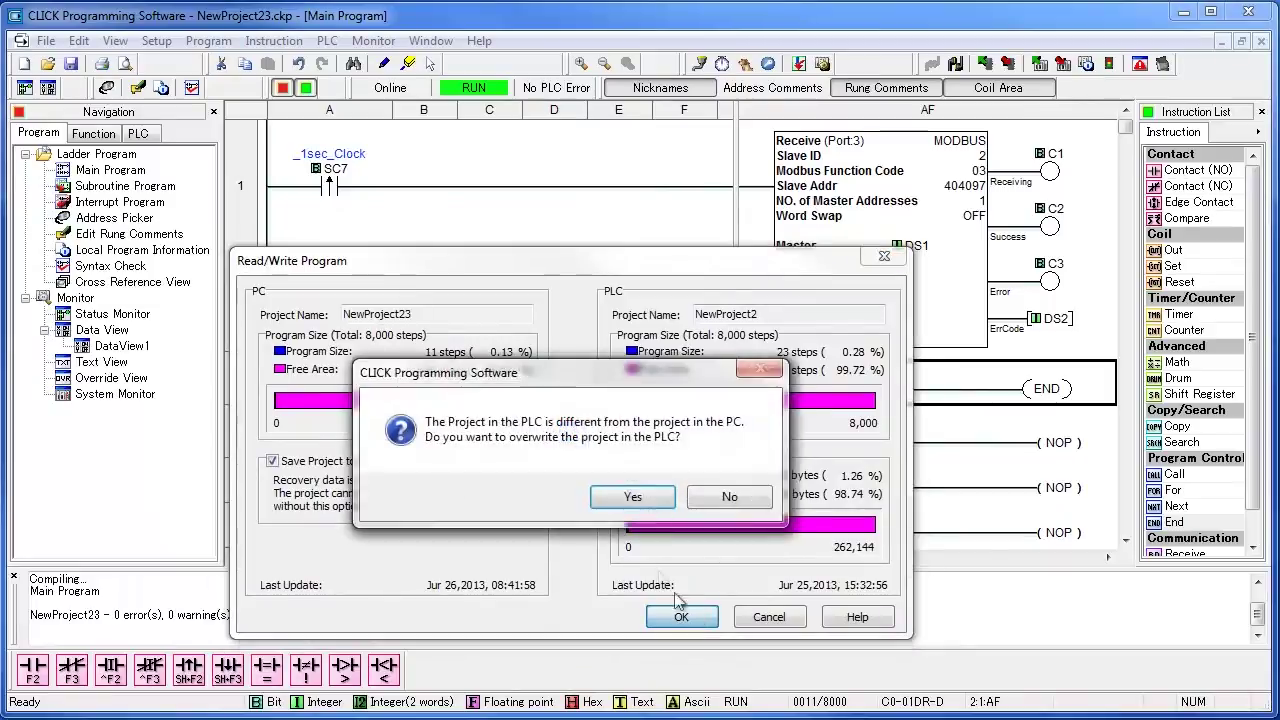
{"action": "left_click", "coordinate": [614, 500]}
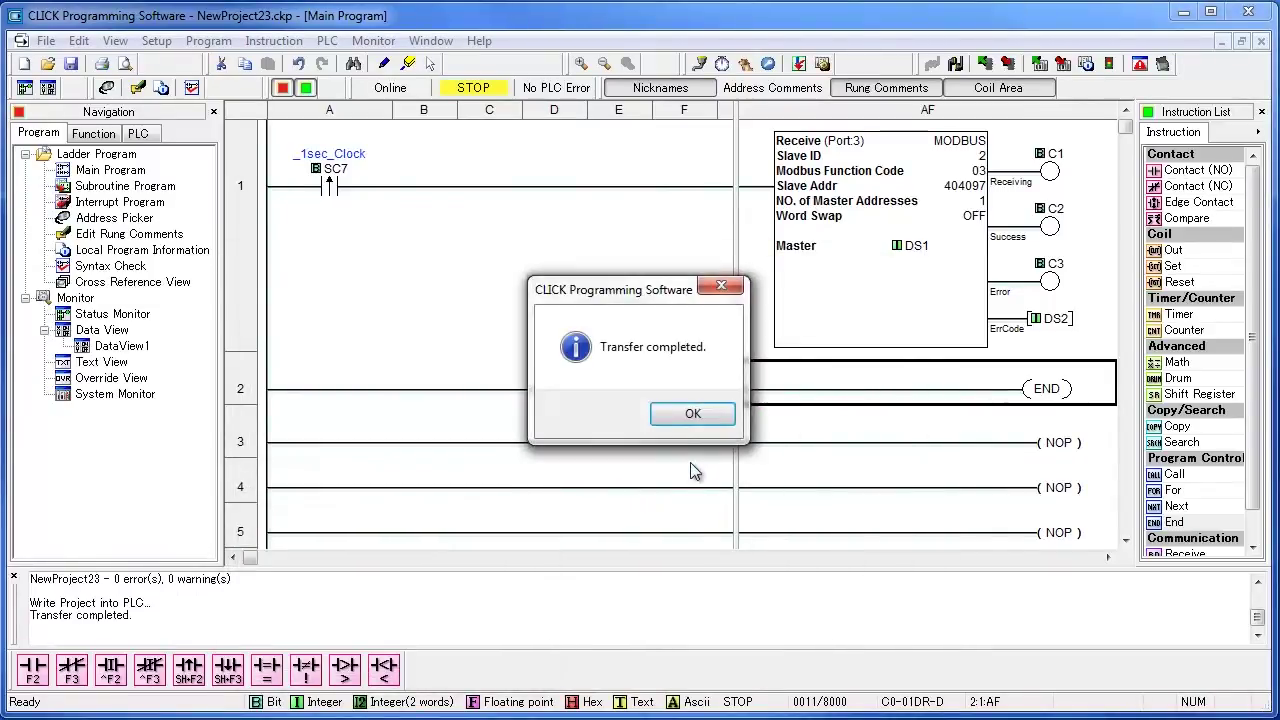
{"action": "left_click", "coordinate": [668, 414]}
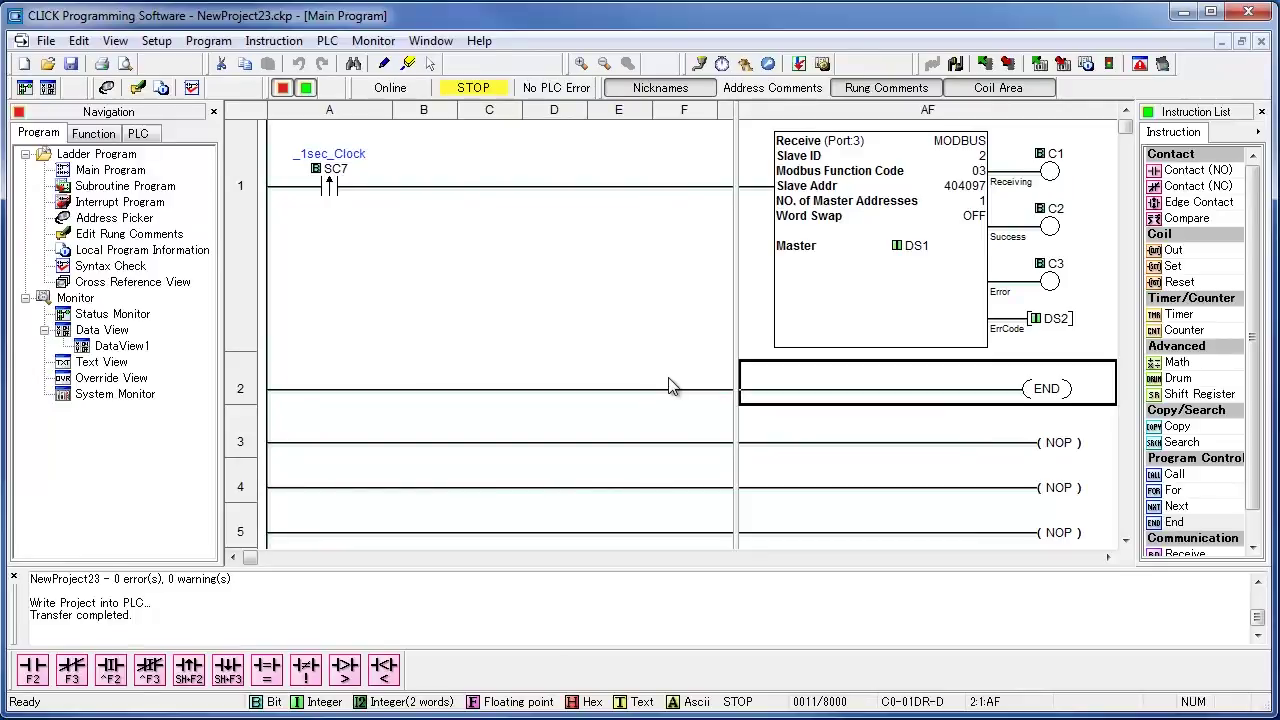
{"action": "double_click", "coordinate": [140, 316]}
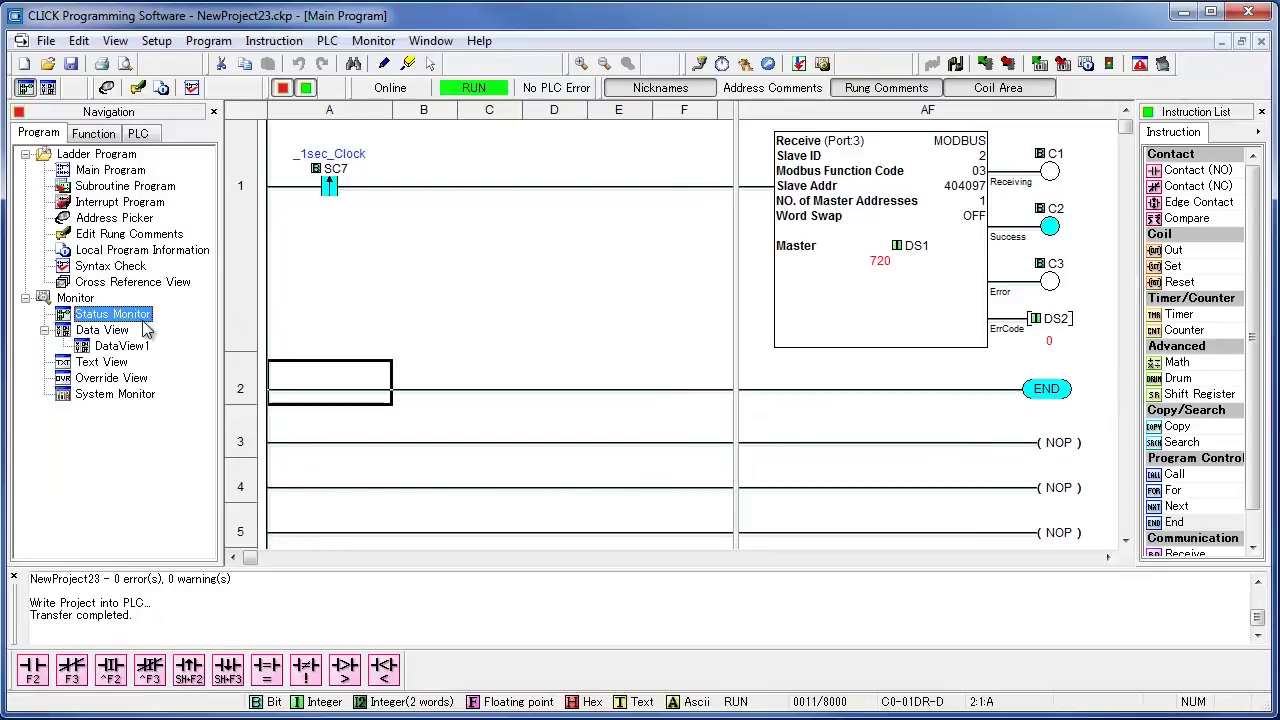